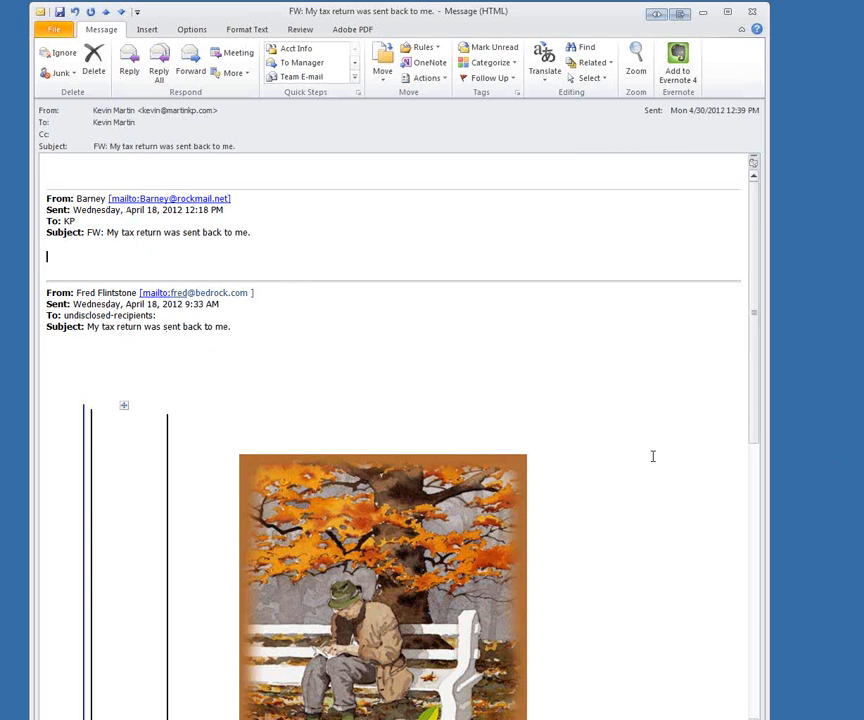
# Step: Forward the "My tax return was sent back to me." message, minimize the original message, and reposition the forwarding window
pyautogui.moveTo(754, 401)
pyautogui.mouseDown()
pyautogui.moveTo(771, 565)
pyautogui.moveTo(764, 594)
pyautogui.moveTo(780, 671)
pyautogui.moveTo(756, 324)
pyautogui.mouseUp()
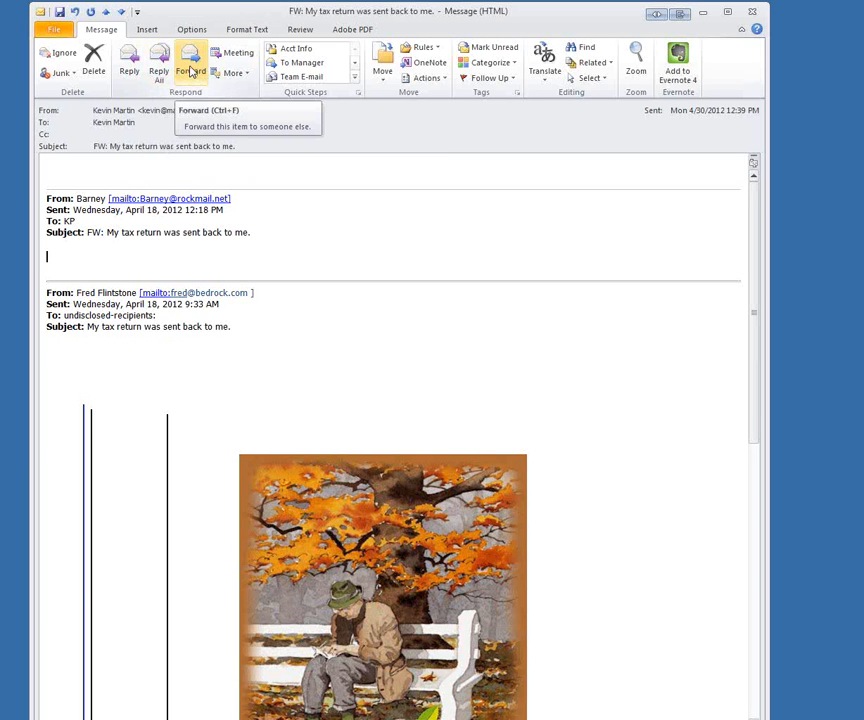
pyautogui.click(191, 72)
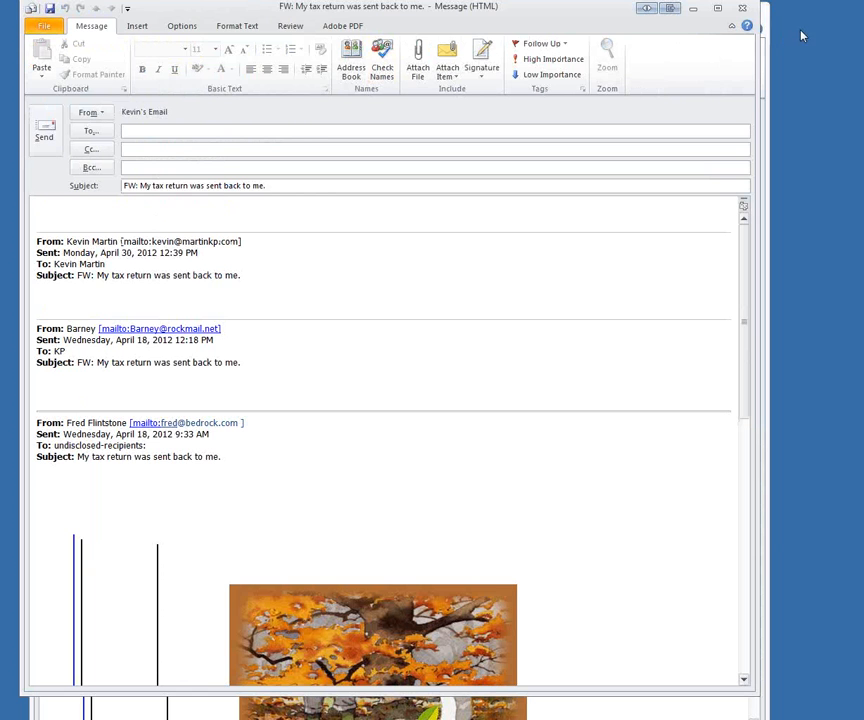
pyautogui.moveTo(560, 16); pyautogui.dragTo(566, 62)
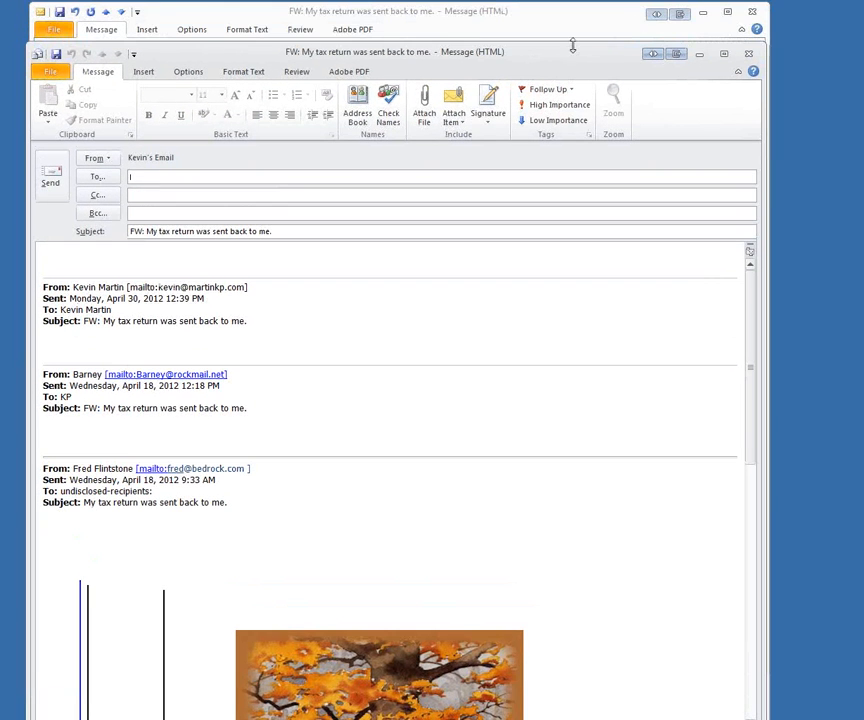
pyautogui.click(703, 13)
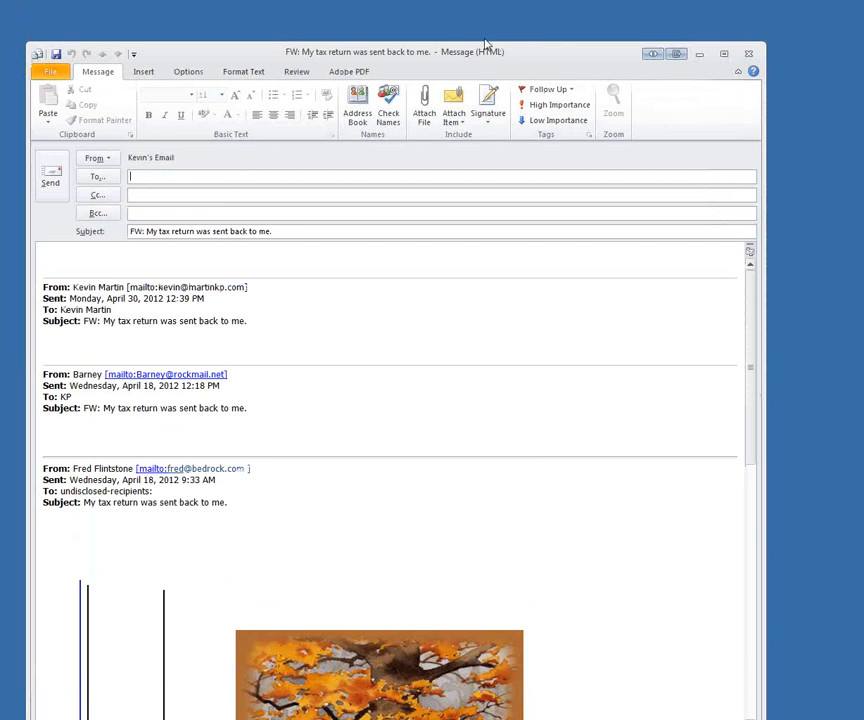
pyautogui.moveTo(505, 58); pyautogui.dragTo(512, 18)
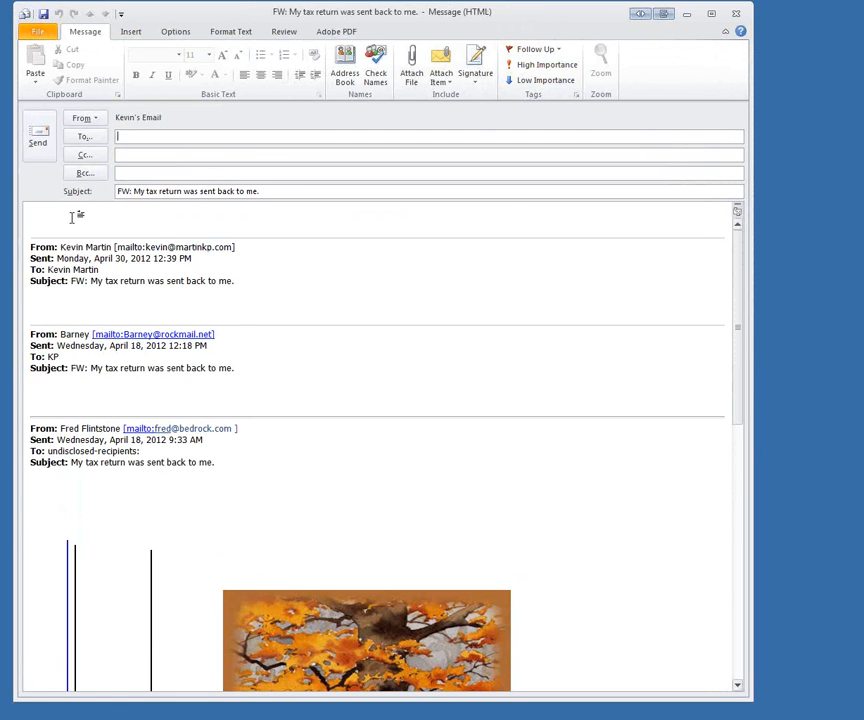
# Step: Add two blank lines at the start of the message body, above the first forwarded header
pyautogui.click(31, 217)
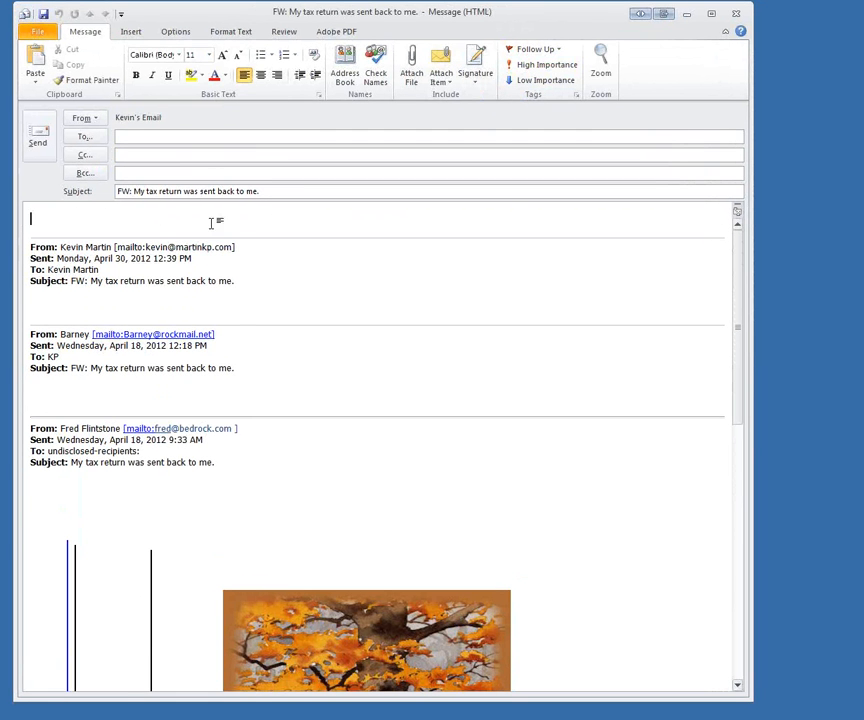
pyautogui.press('Return')
pyautogui.press('Return')
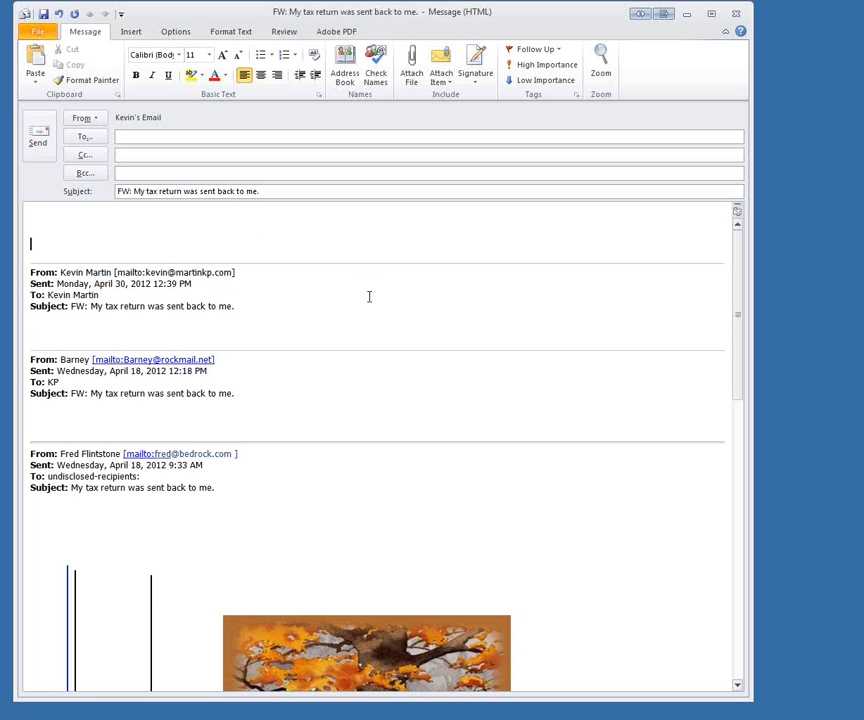
pyautogui.press('BackSpace')
pyautogui.press('BackSpace')
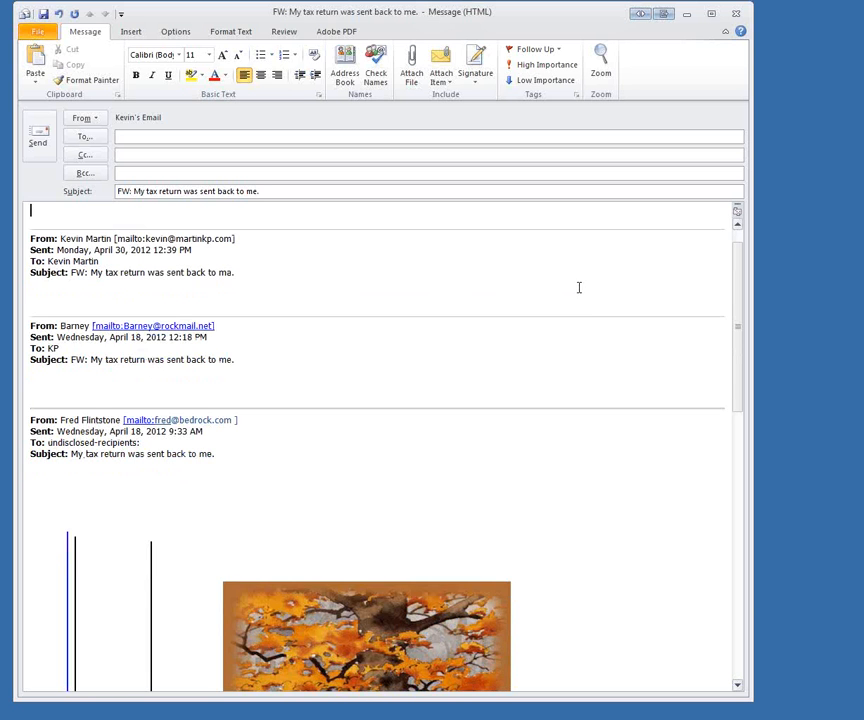
# Step: Cut the picture of the man on the bench out of the quoted original message
pyautogui.scroll(-4, 484, 267)
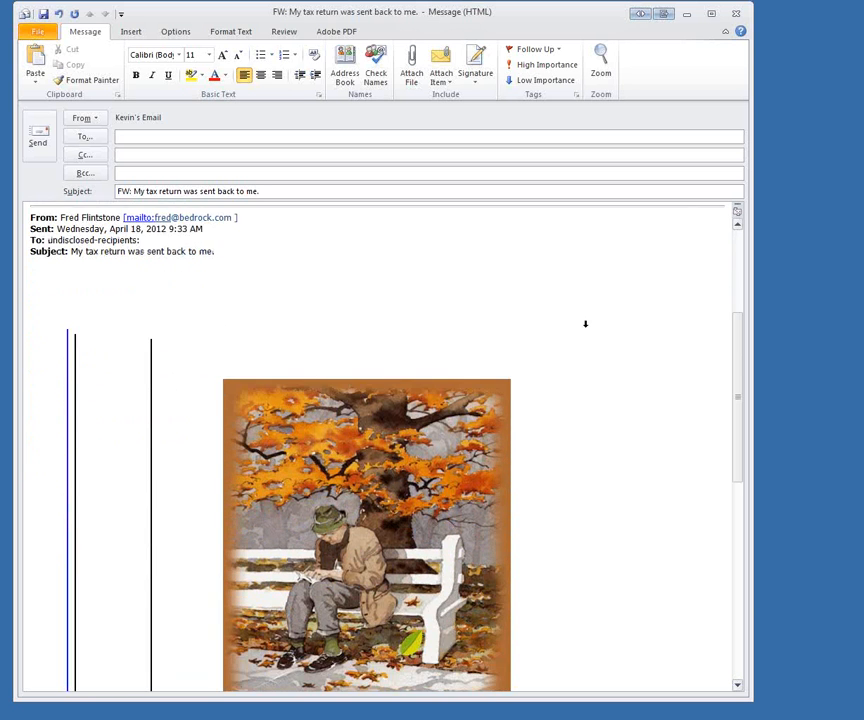
pyautogui.scroll(-2, 576, 317)
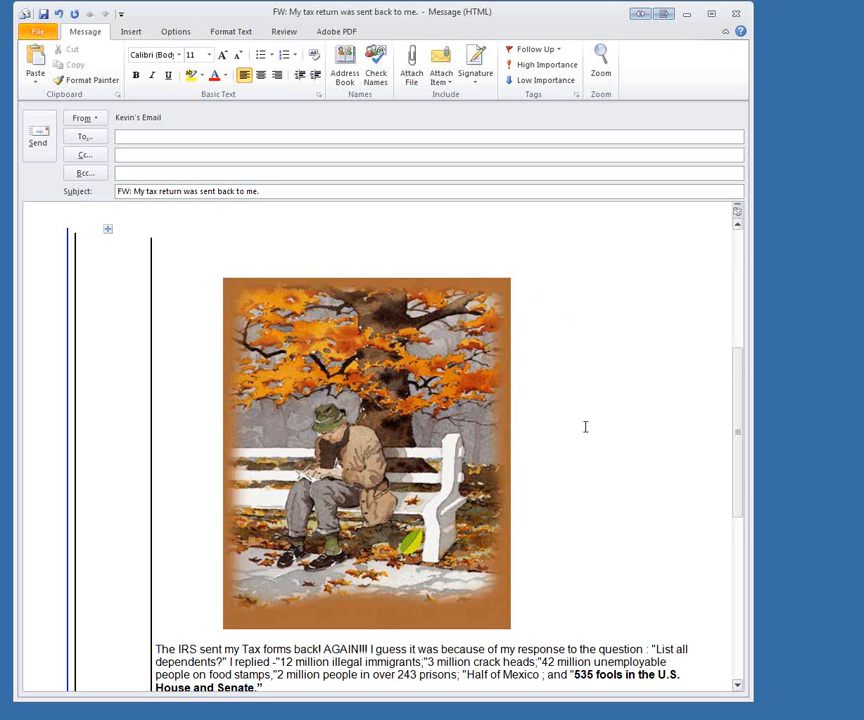
pyautogui.scroll(-2, 585, 430)
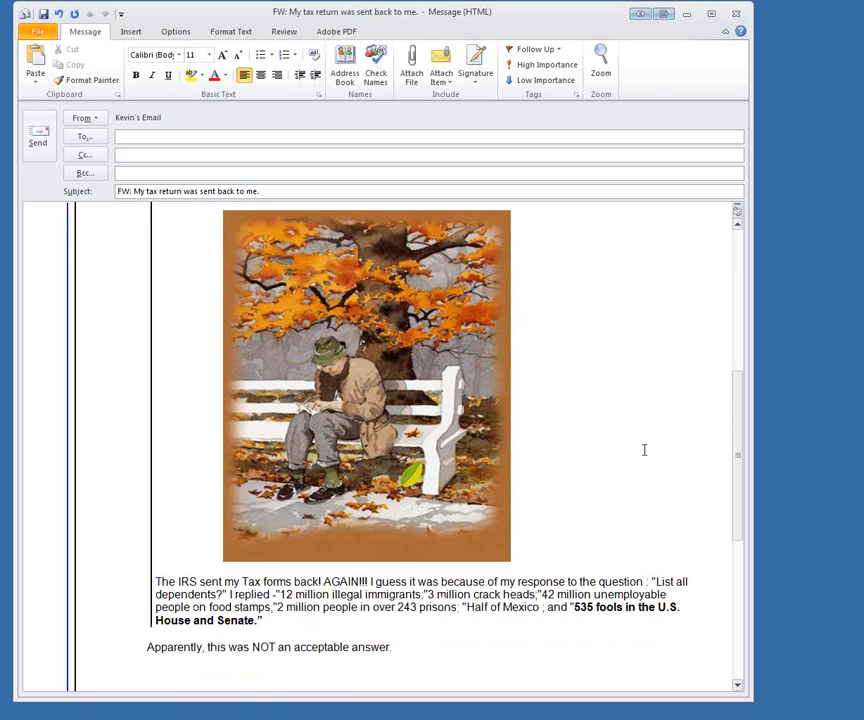
pyautogui.scroll(2, 601, 446)
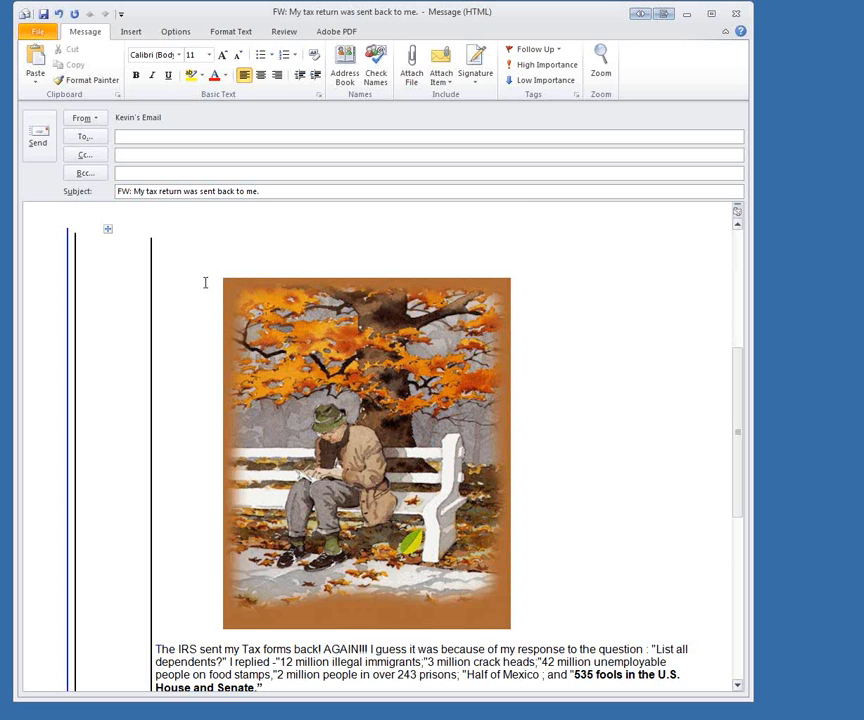
pyautogui.click(610, 275)
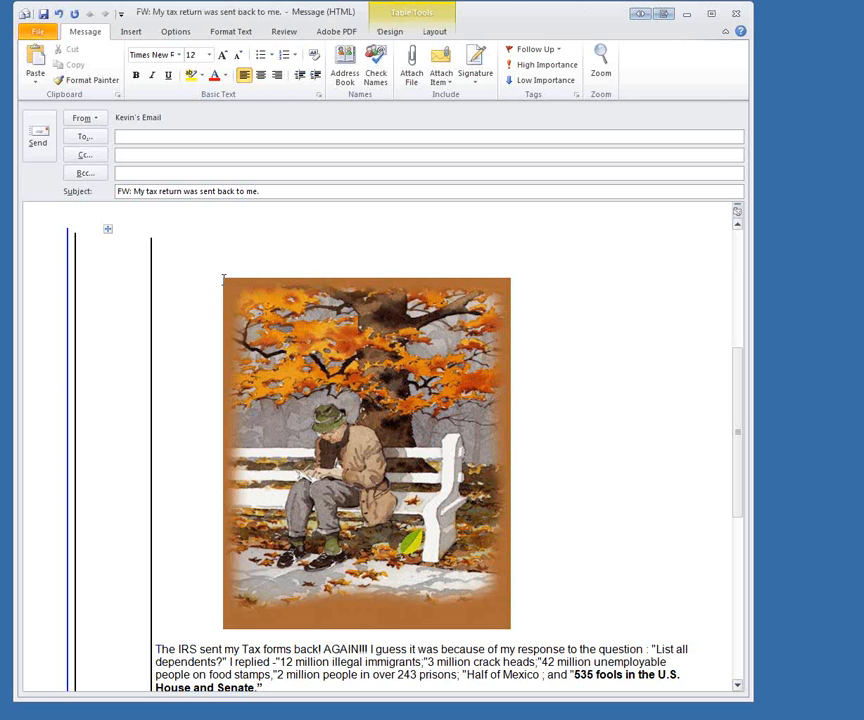
pyautogui.click(225, 282)
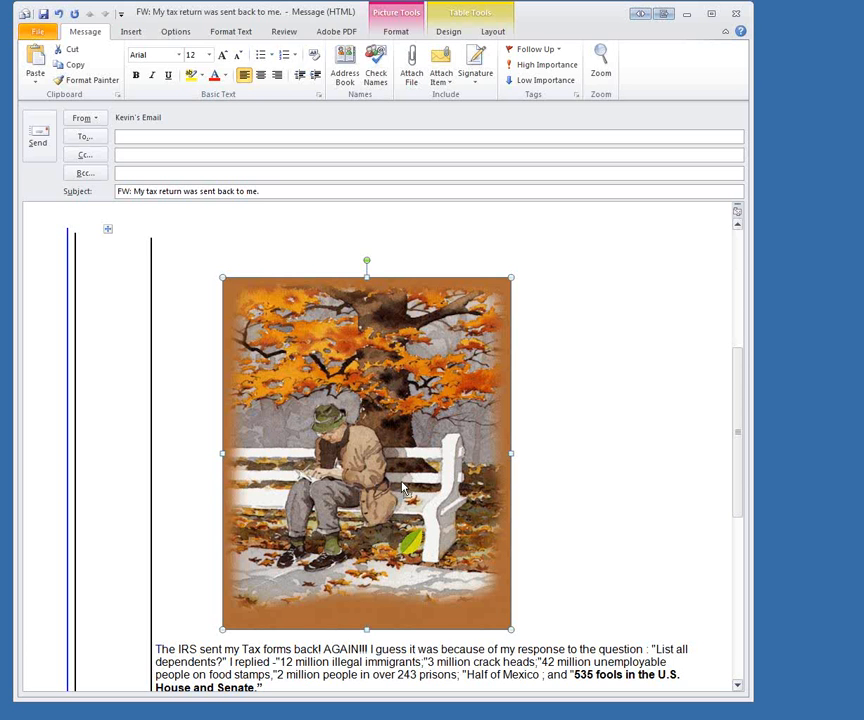
pyautogui.press('Delete')
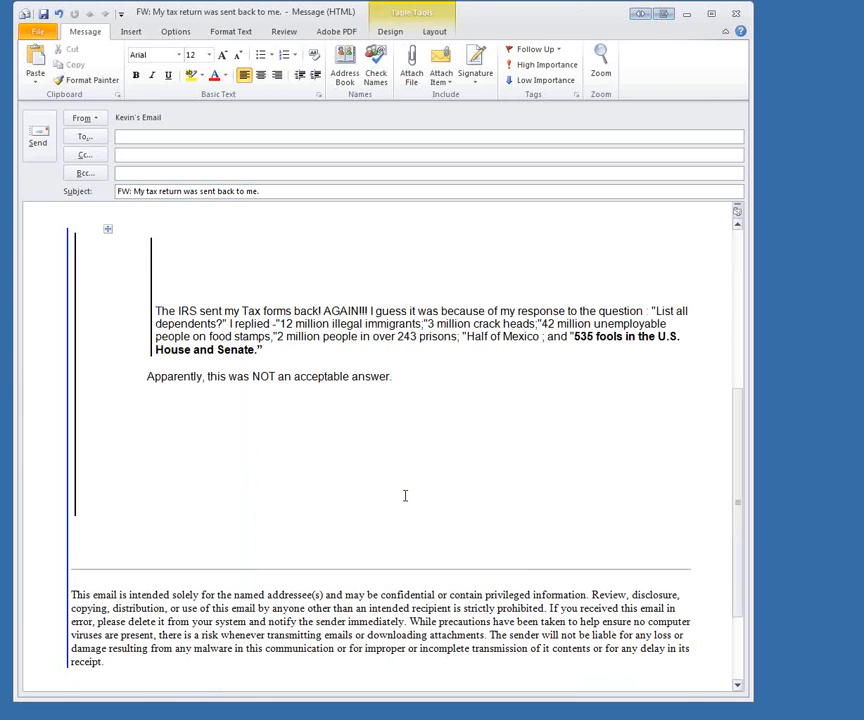
# Step: Paste the cut picture at the start of the message body and add two line breaks below it
pyautogui.scroll(2, 405, 485)
pyautogui.scroll(6, 403, 460)
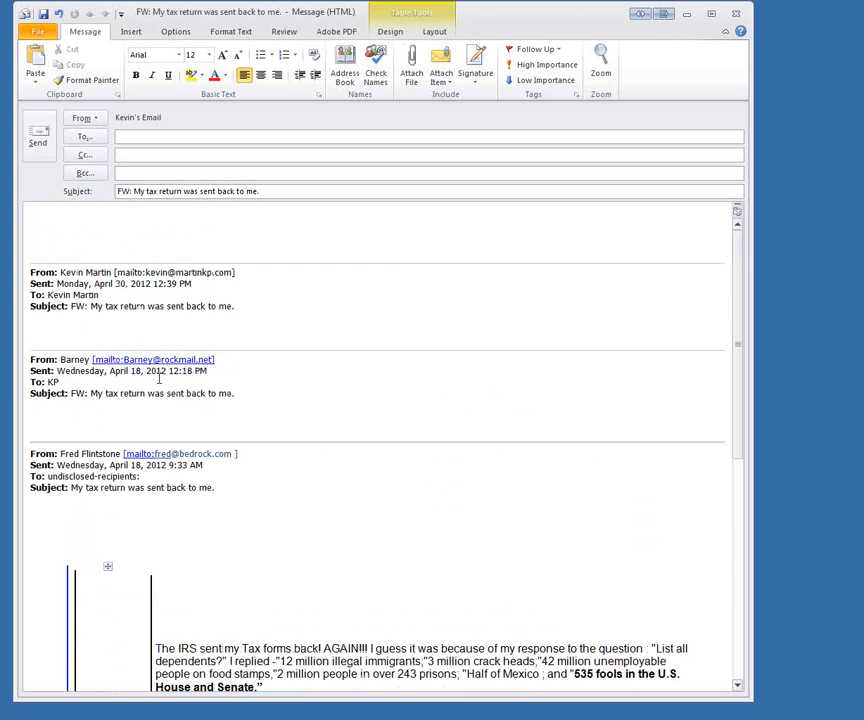
pyautogui.click(30, 232)
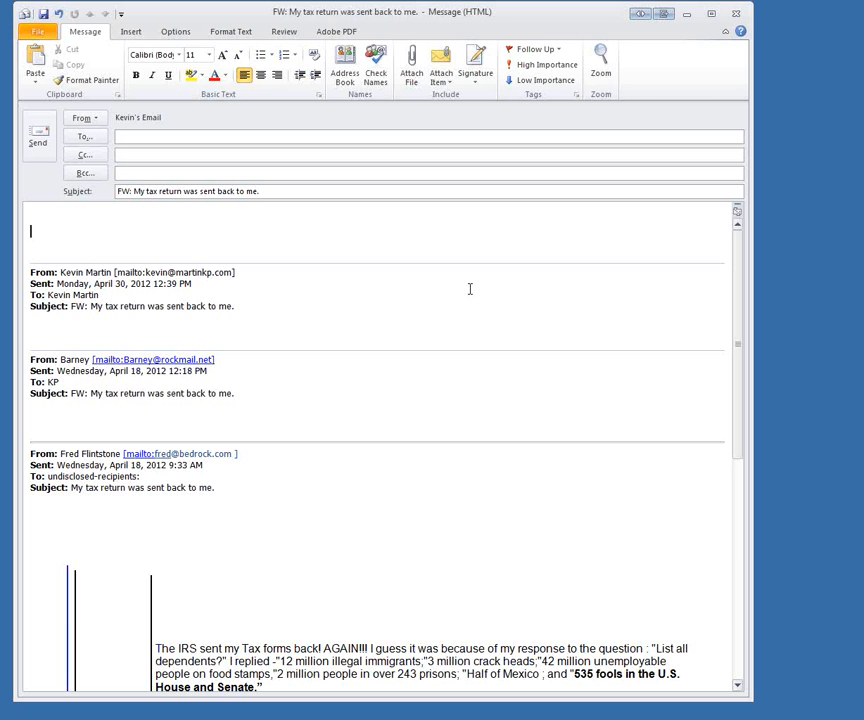
pyautogui.click(34, 211)
pyautogui.hotkey('ctrl', 'v')
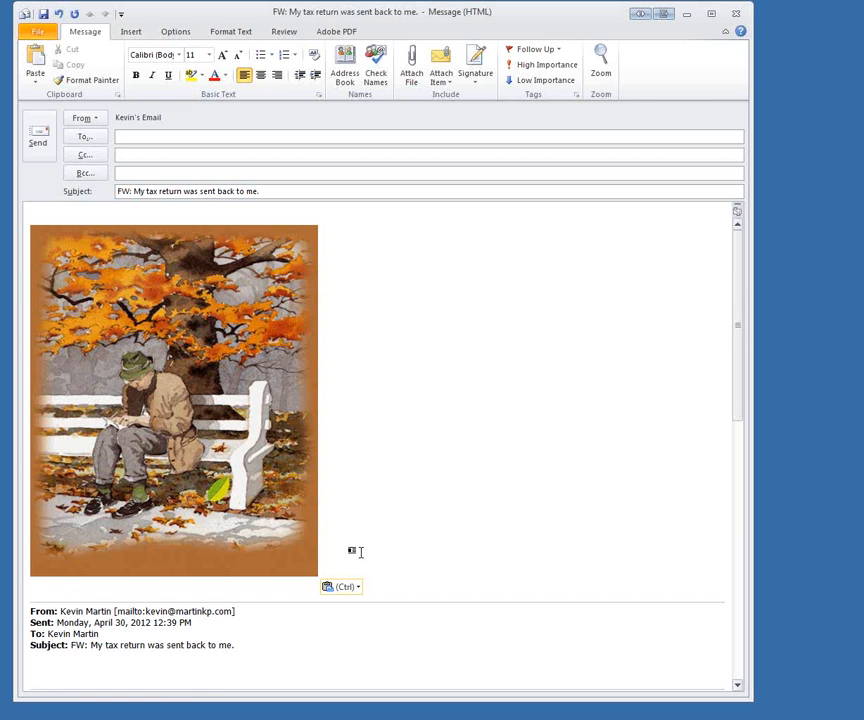
pyautogui.press('Return')
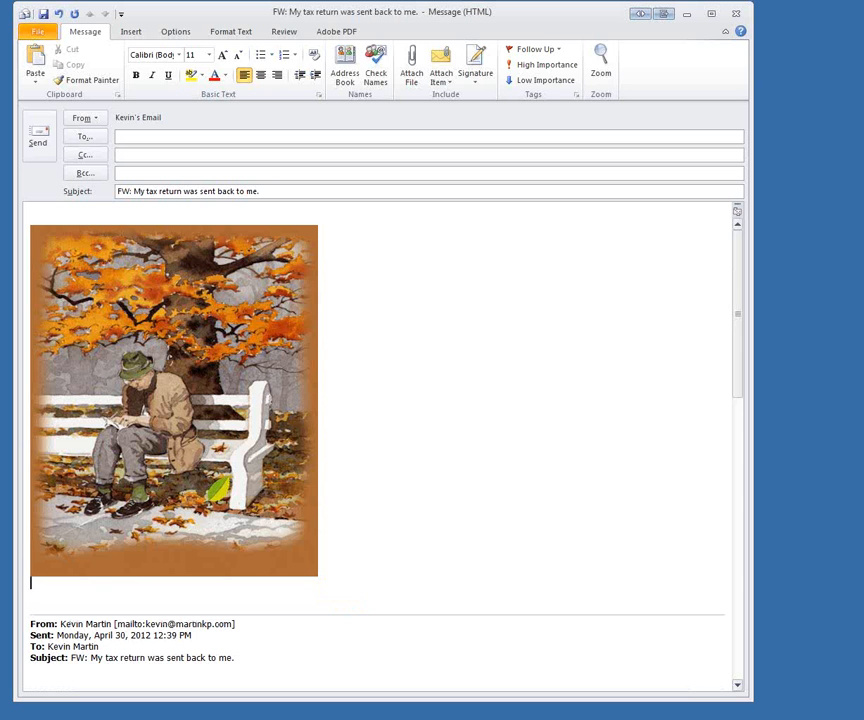
pyautogui.press('Return')
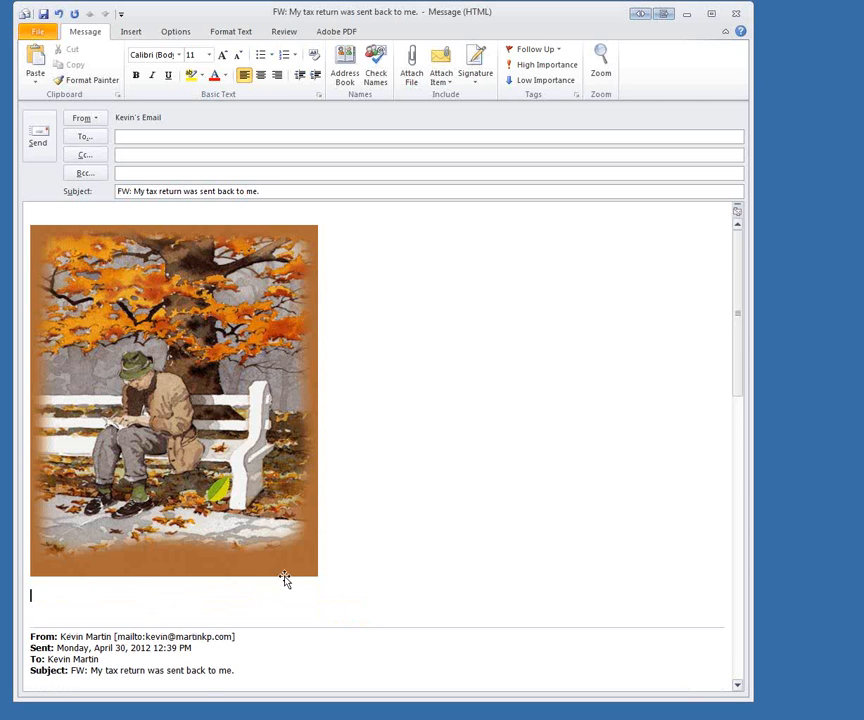
# Step: Cut the quoted text from "The IRS sent my Tax forms back!" through "Apparently, this was NOT an acceptable answer."
pyautogui.scroll(-2, 380, 540)
pyautogui.scroll(-5, 393, 563)
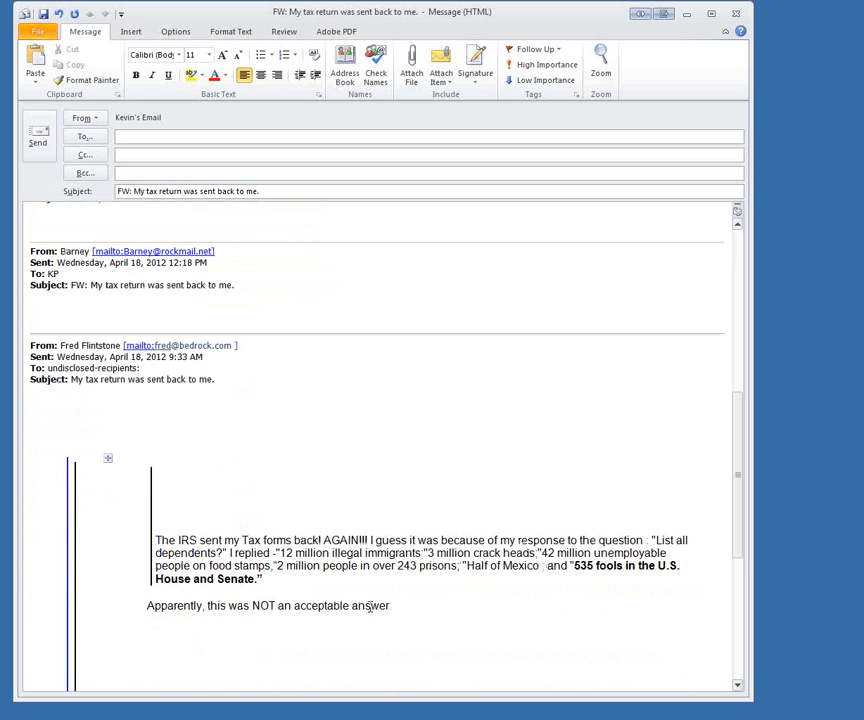
pyautogui.click(159, 540)
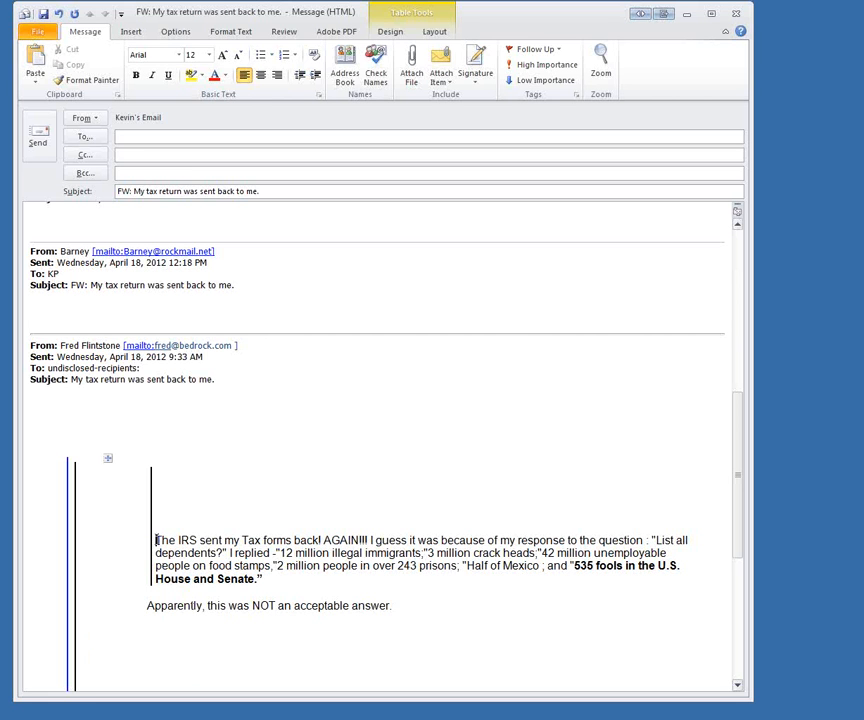
pyautogui.click(482, 611)
pyautogui.keyDown('shift'); pyautogui.click(395, 606); pyautogui.keyUp('shift')
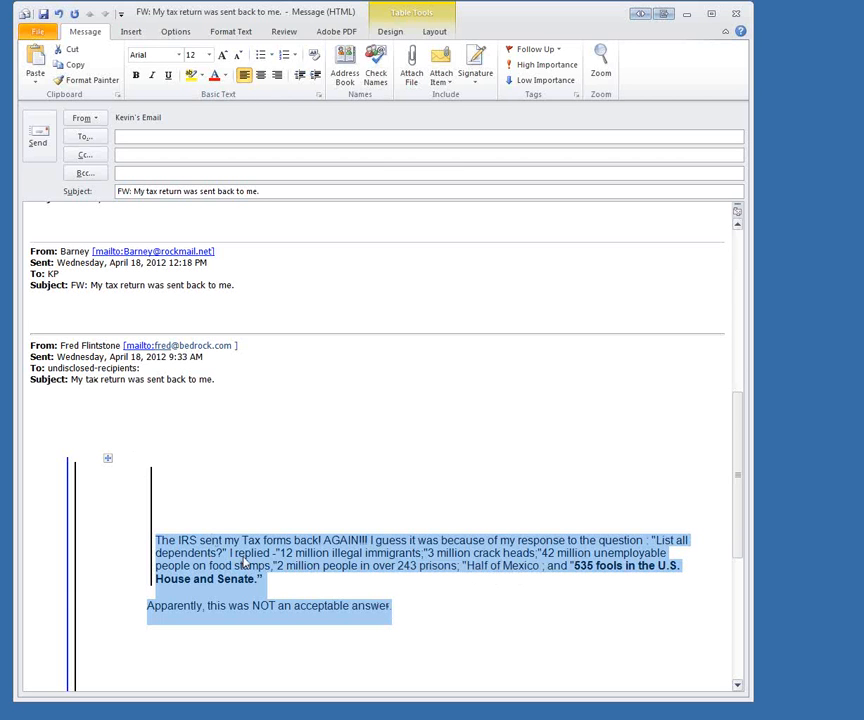
pyautogui.press('Delete')
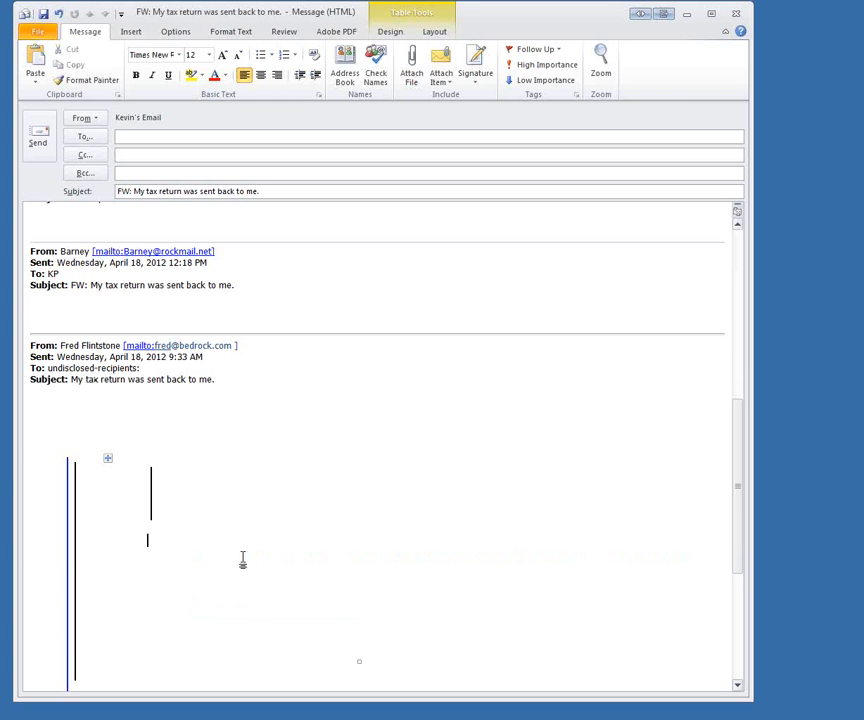
# Step: Paste the cut text below the picture, above the first forwarded header, and add a line break after it
pyautogui.scroll(3, 240, 530)
pyautogui.scroll(2, 79, 430)
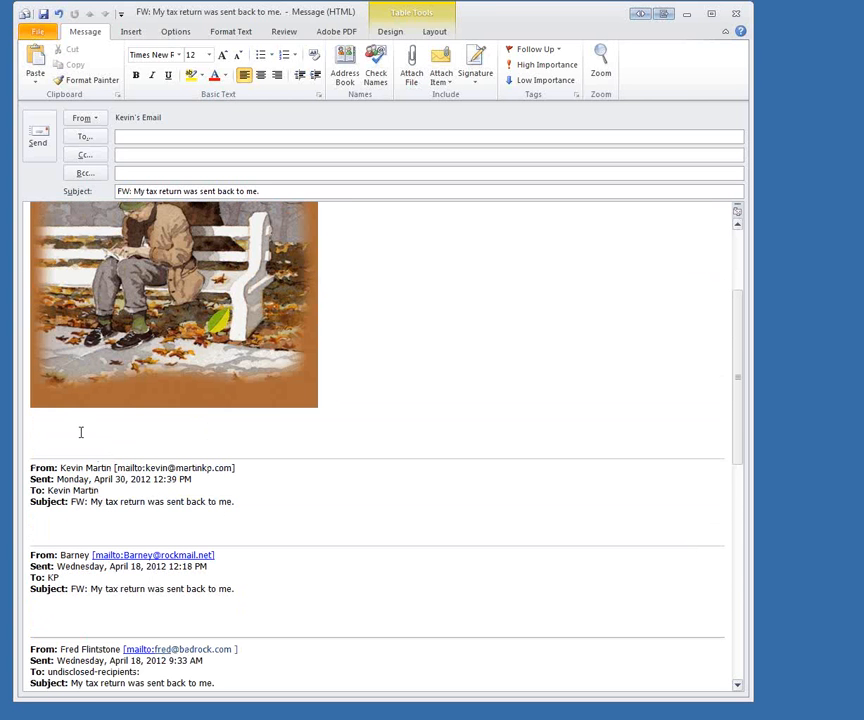
pyautogui.click(30, 435)
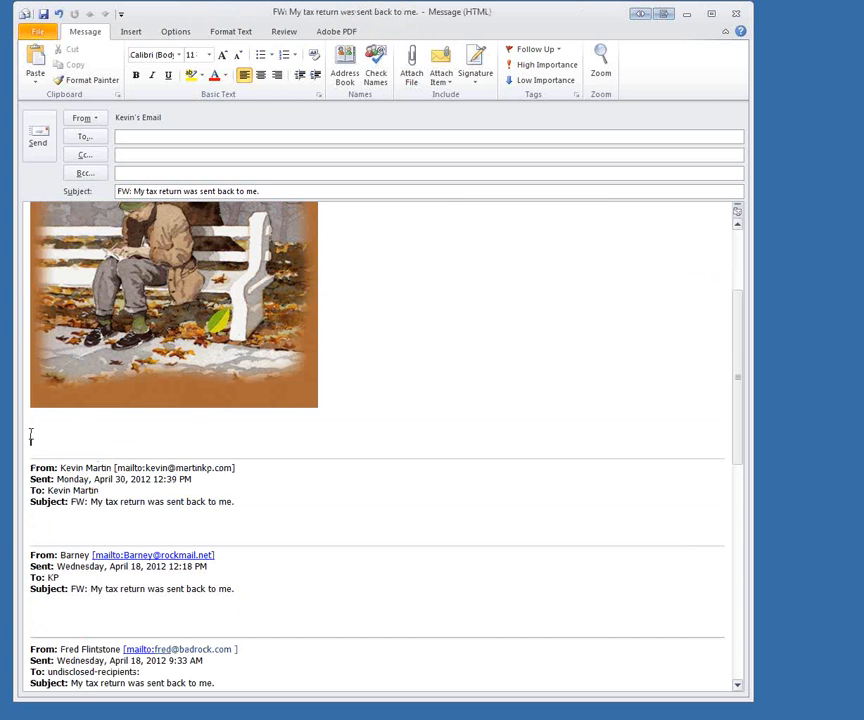
pyautogui.click(29, 424)
pyautogui.hotkey('ctrl', 'v')
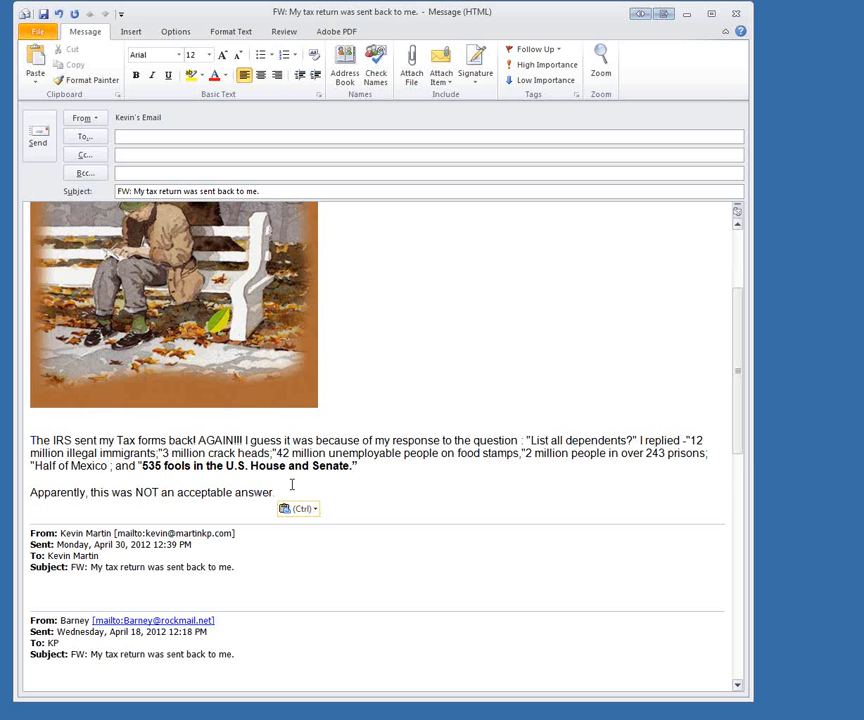
pyautogui.press('Return')
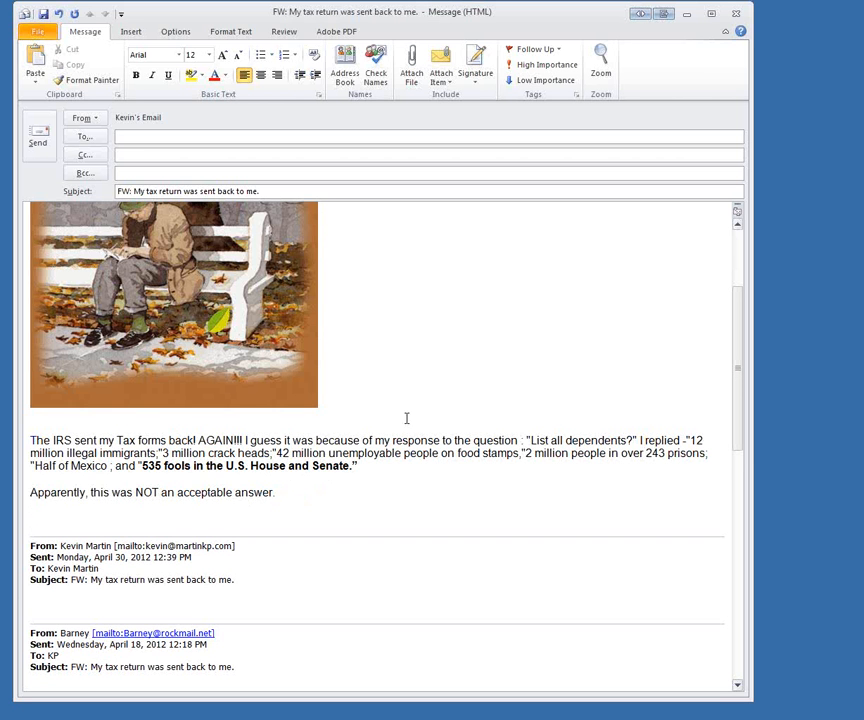
# Step: Delete everything below the pasted text, including the forwarded headers, quote bars, confidentiality disclaimer and sender's signature
pyautogui.scroll(3, 357, 394)
pyautogui.scroll(-1, 360, 410)
pyautogui.scroll(-3, 367, 433)
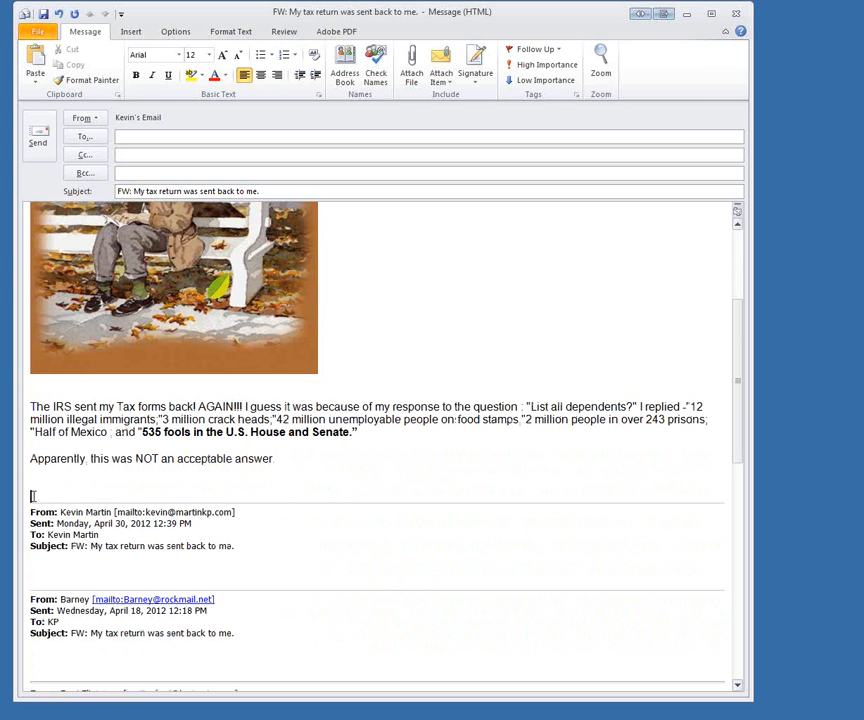
pyautogui.click(33, 496)
pyautogui.moveTo(31, 496)
pyautogui.mouseDown()
pyautogui.moveTo(47, 534)
pyautogui.moveTo(21, 548)
pyautogui.moveTo(40, 645)
pyautogui.moveTo(67, 671)
pyautogui.moveTo(67, 714)
pyautogui.moveTo(74, 680)
pyautogui.mouseUp()
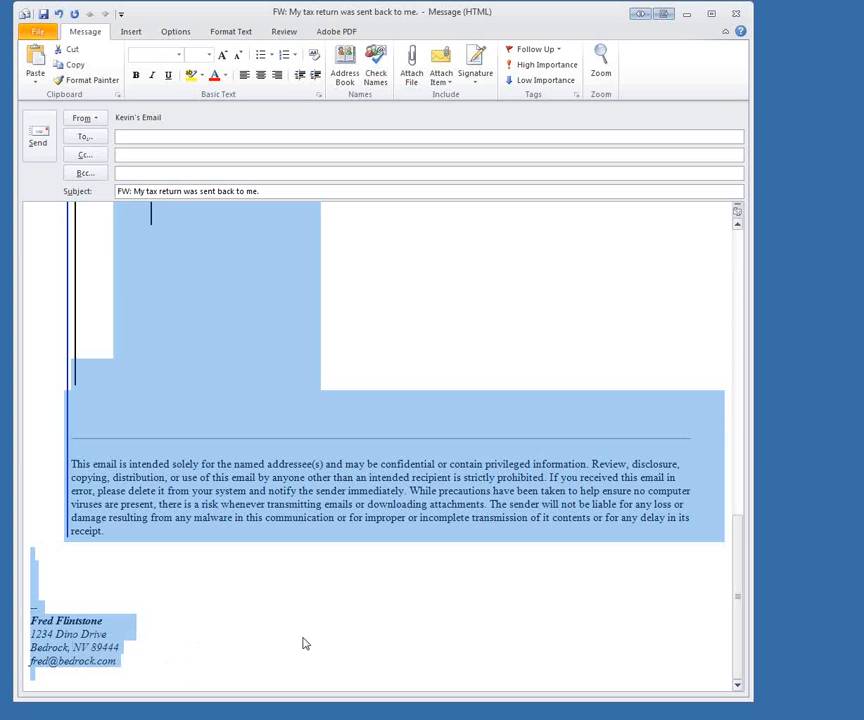
pyautogui.press('Delete')
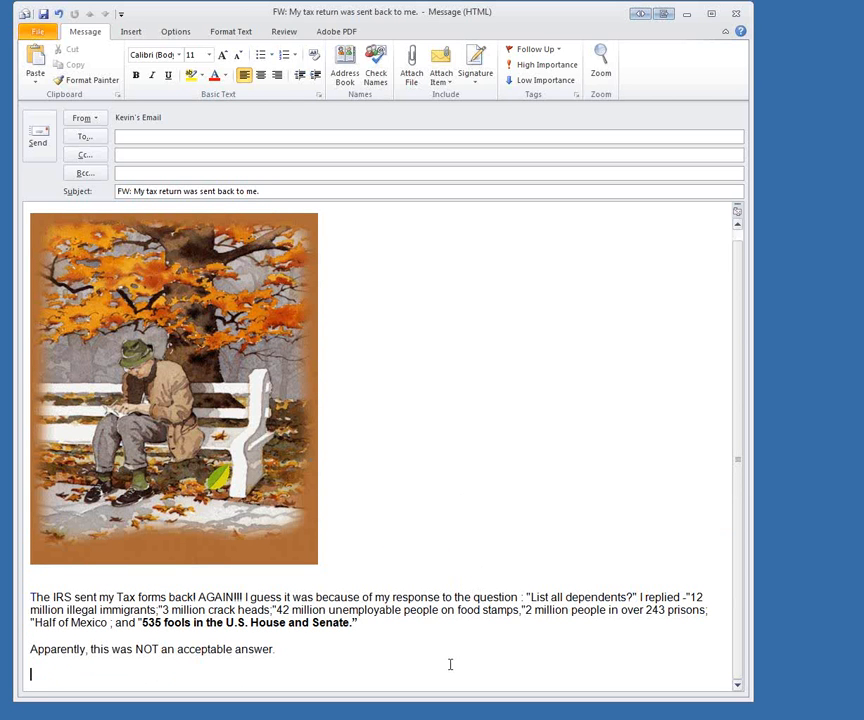
# Step: Center the picture horizontally in the message body
pyautogui.click(131, 355)
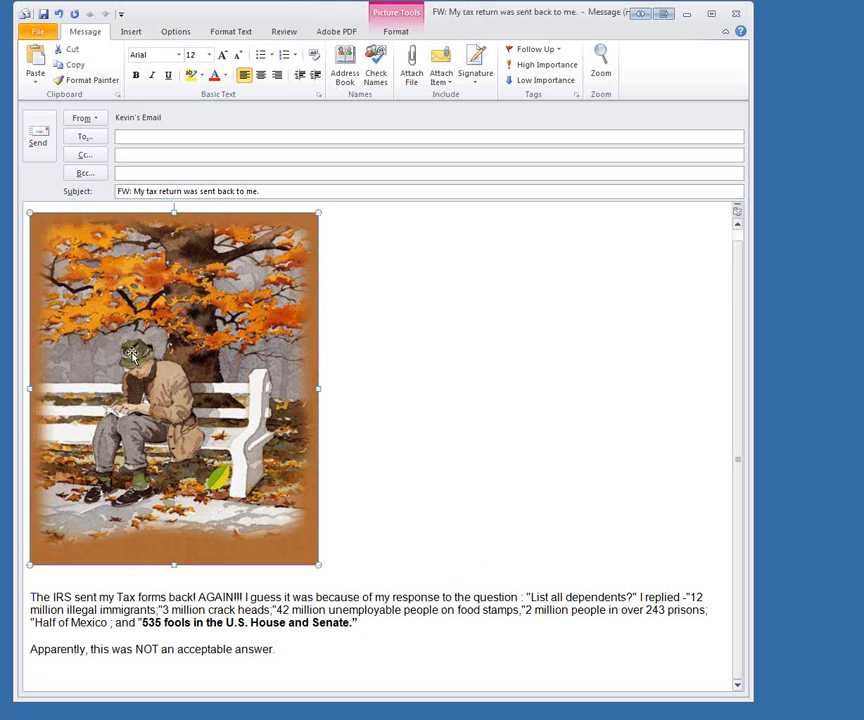
pyautogui.rightClick(131, 355)
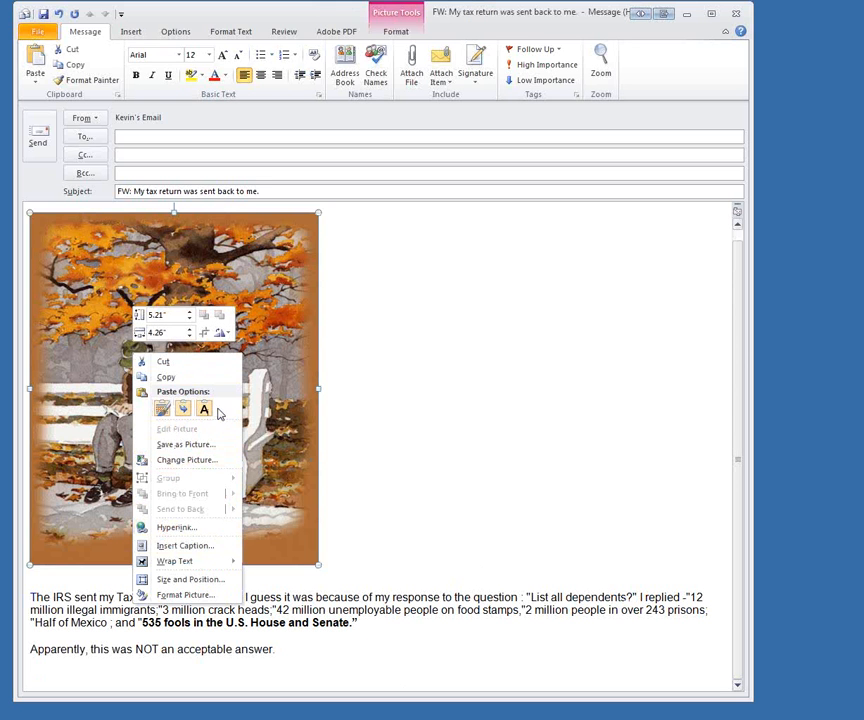
pyautogui.click(260, 76)
pyautogui.click(617, 501)
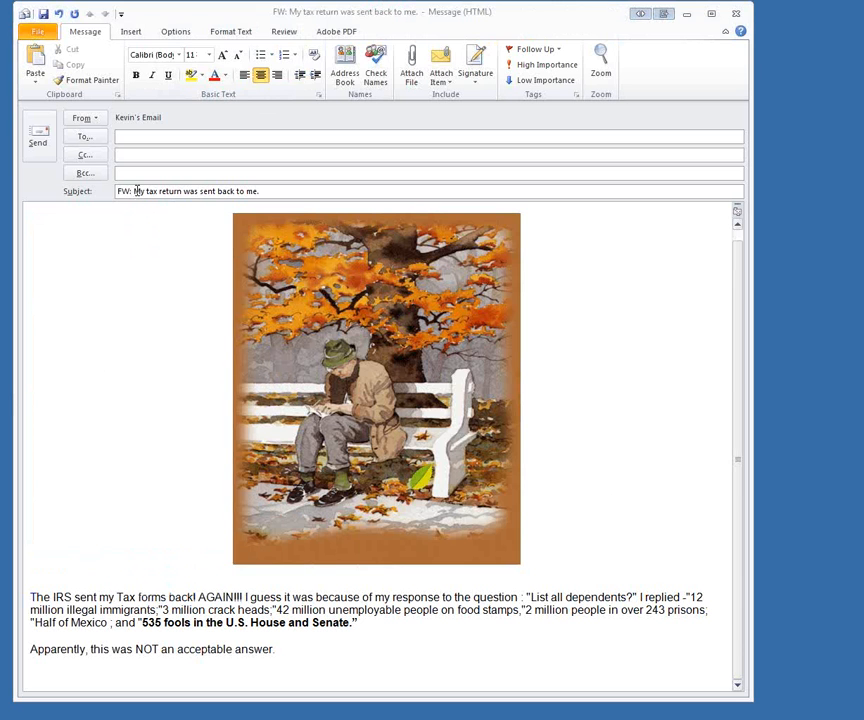
# Step: Remove the "FW:" prefix and its trailing space so the subject reads "My tax return was sent back to me."
pyautogui.click(134, 191)
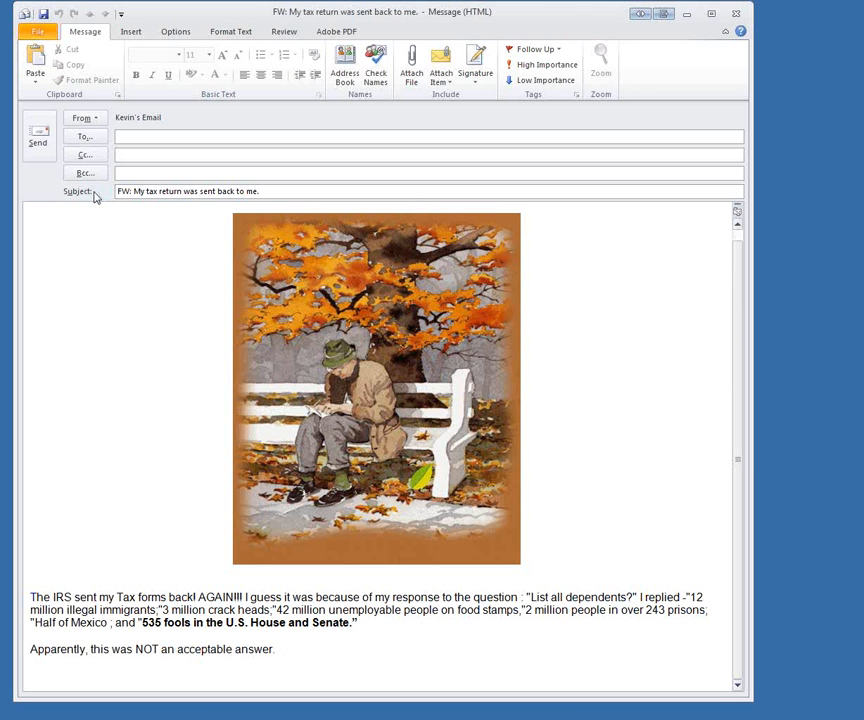
pyautogui.moveTo(131, 191); pyautogui.dragTo(117, 191)
pyautogui.press('Delete')
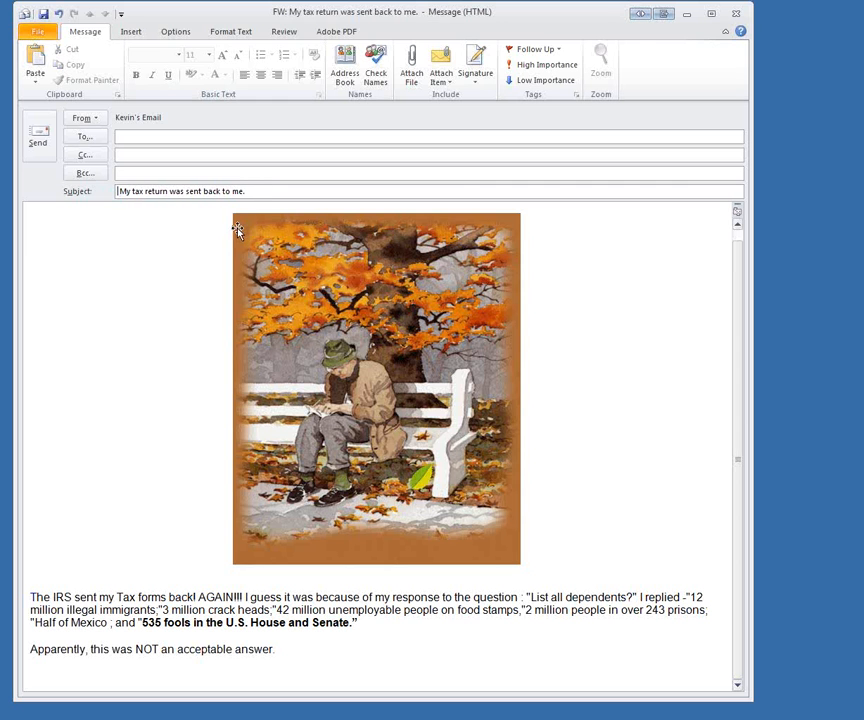
pyautogui.press('Delete')
pyautogui.click(160, 291)
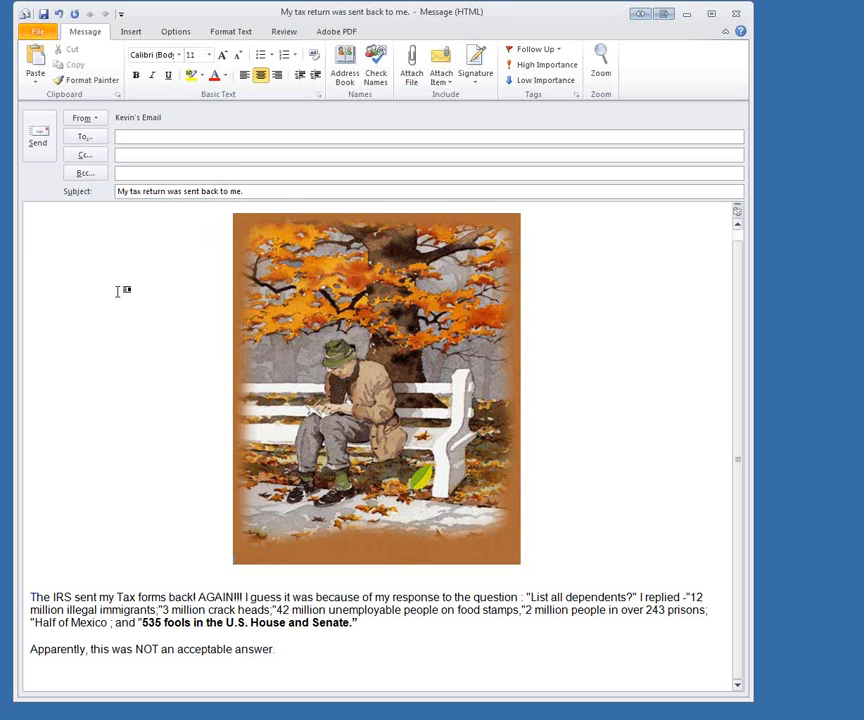
# Step: Add the first contact in the address book as the message's To recipient
pyautogui.click(81, 141)
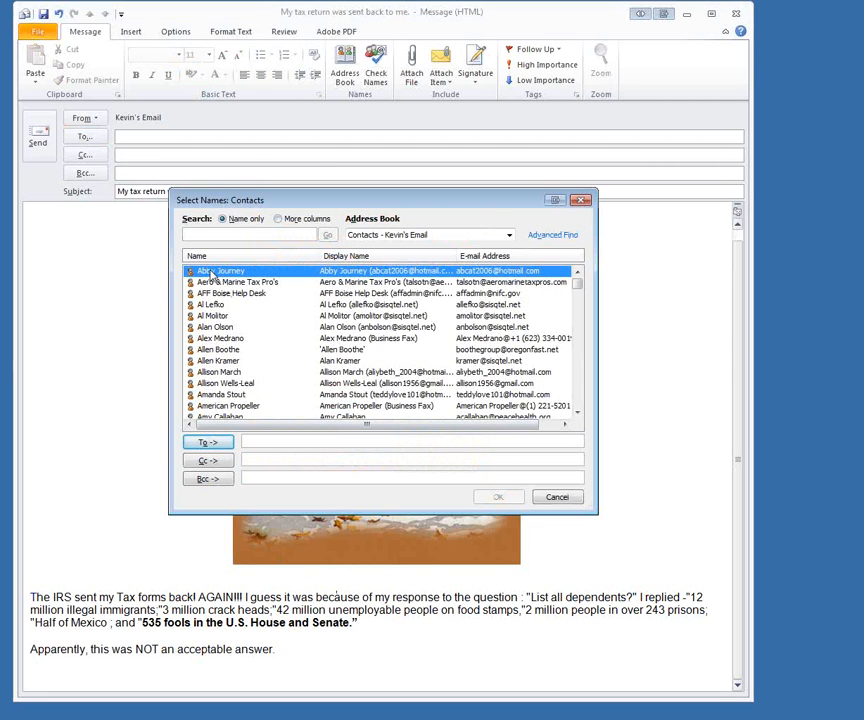
pyautogui.click(207, 443)
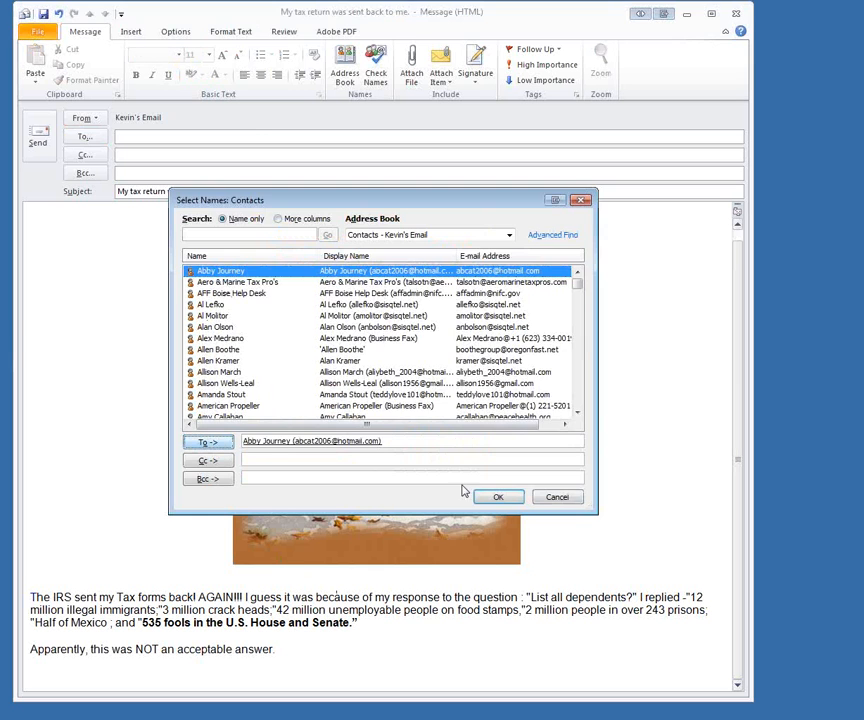
pyautogui.click(490, 497)
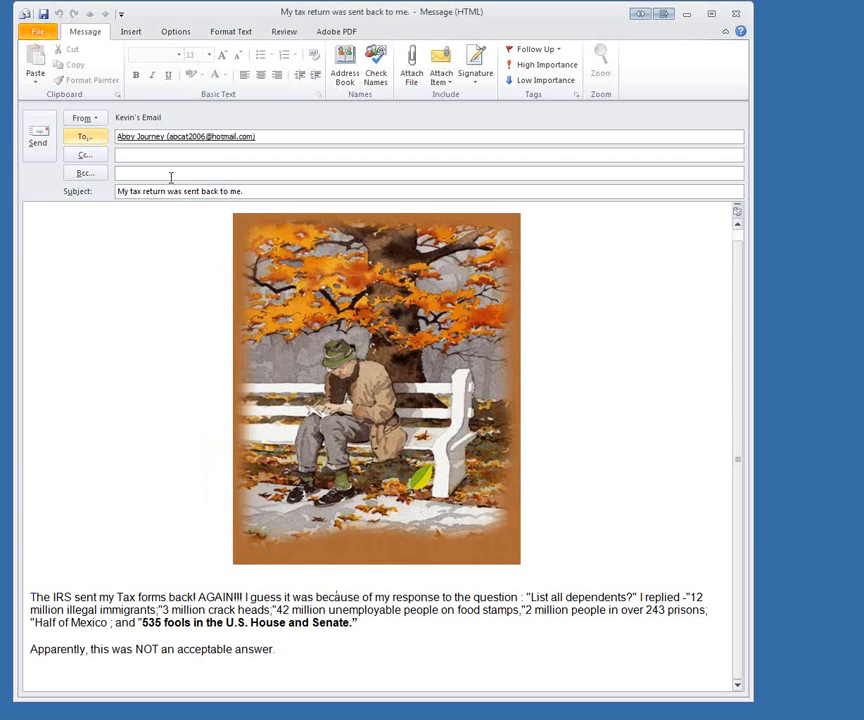
# Step: Remove the added recipient from the message's To field
pyautogui.moveTo(140, 149)
pyautogui.click(213, 137)
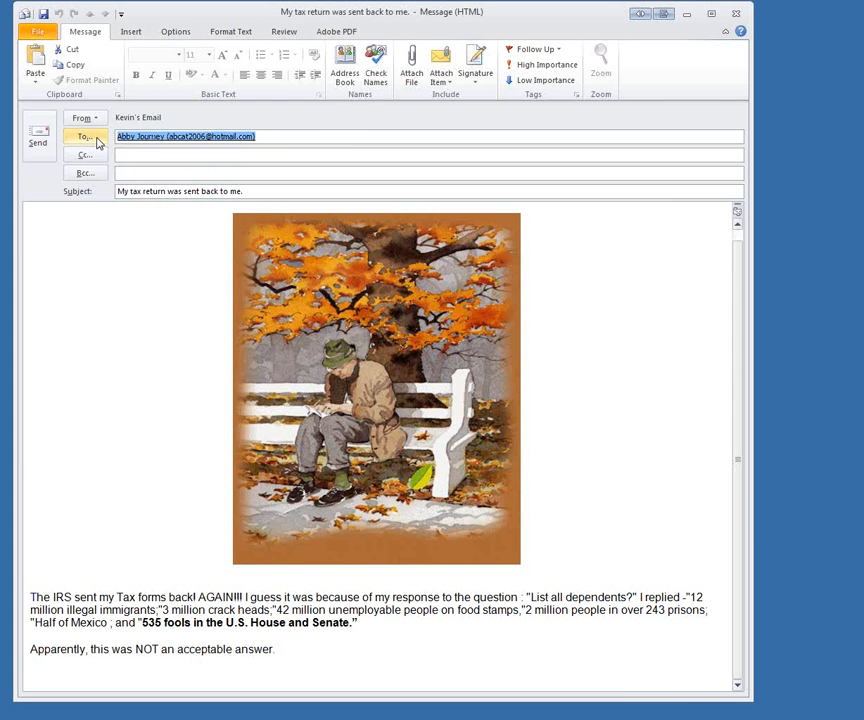
pyautogui.press('Delete')
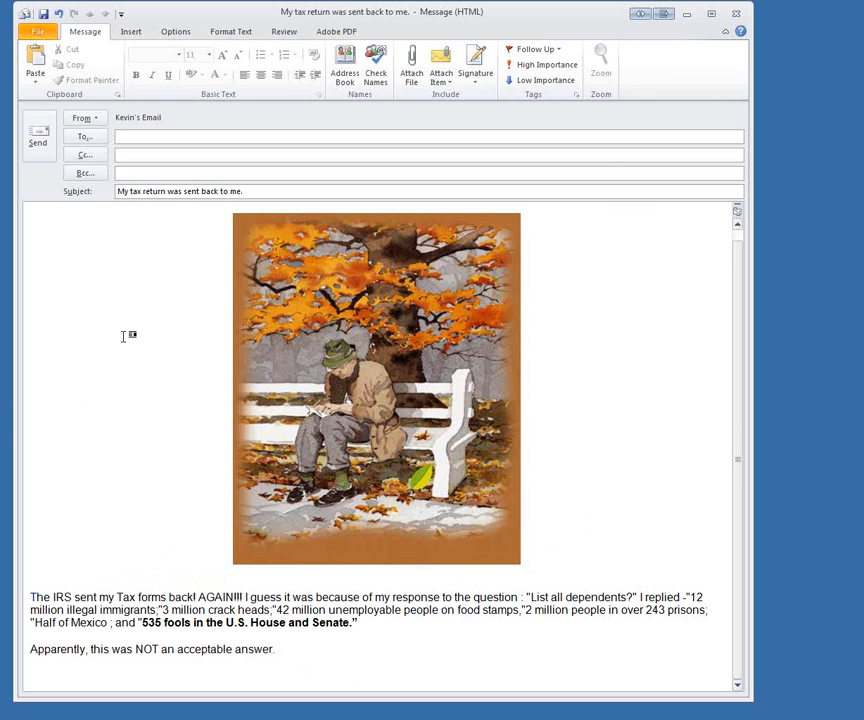
# Step: Close the forwarded message without saving its changes
pyautogui.click(739, 15)
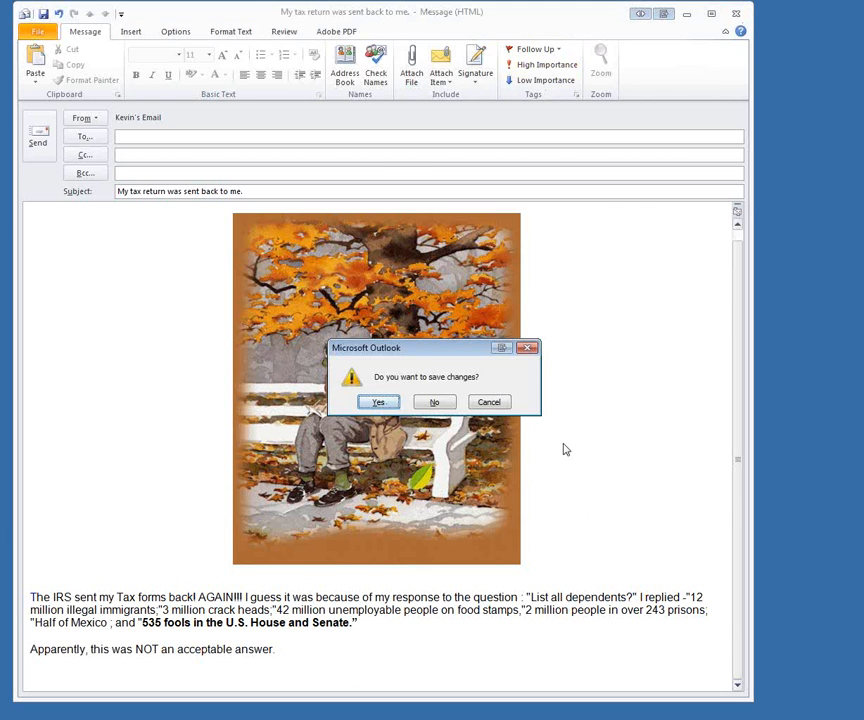
pyautogui.click(434, 402)
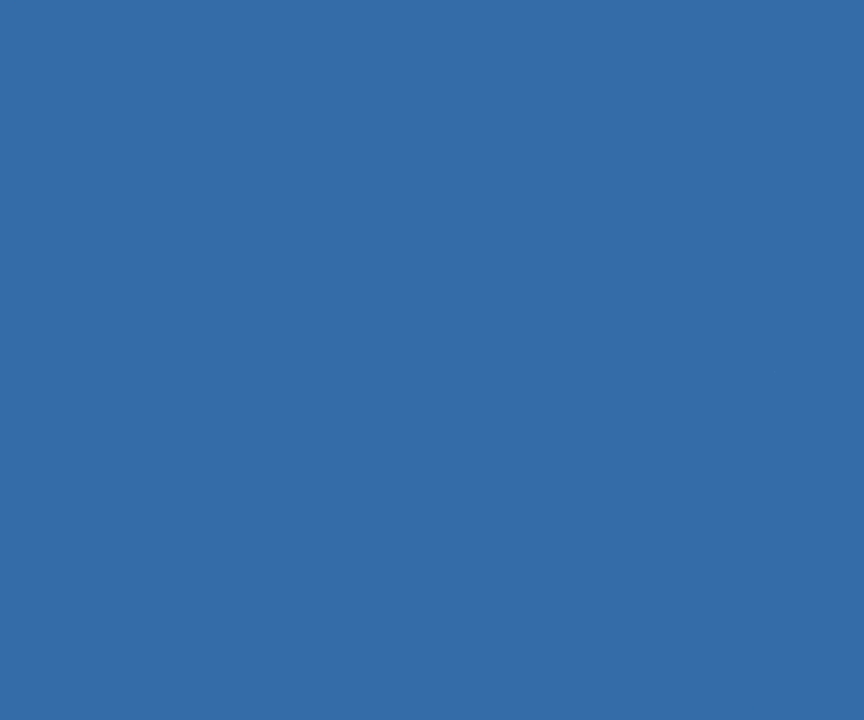